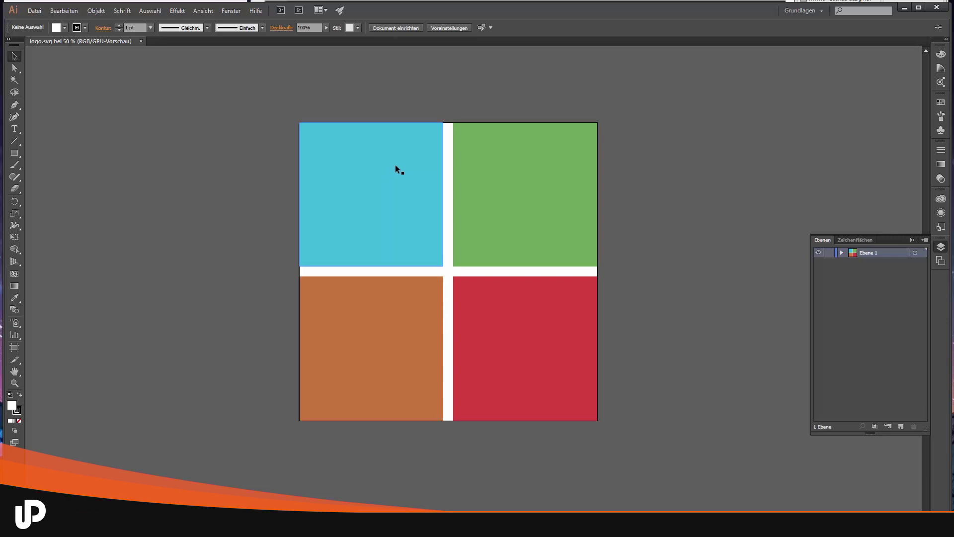
- Try moving the blue square out of the logo, undo the moves and clear the selection
mouse_move(391, 166)
left_mouse_down()
mouse_move(319, 112)
mouse_move(486, 111)
mouse_move(386, 156)
left_mouse_up()
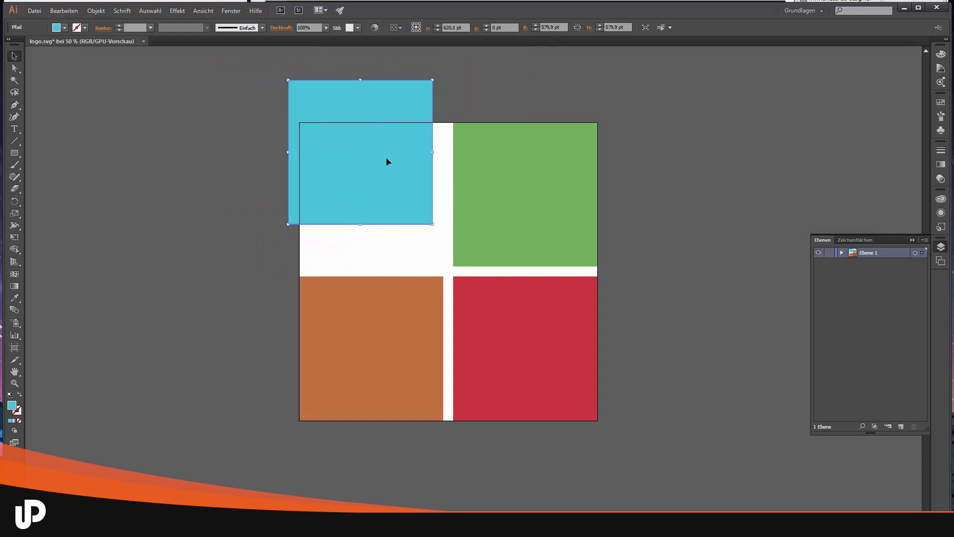
key("ctrl+z")
key("ctrl+z")
key("ctrl+z")
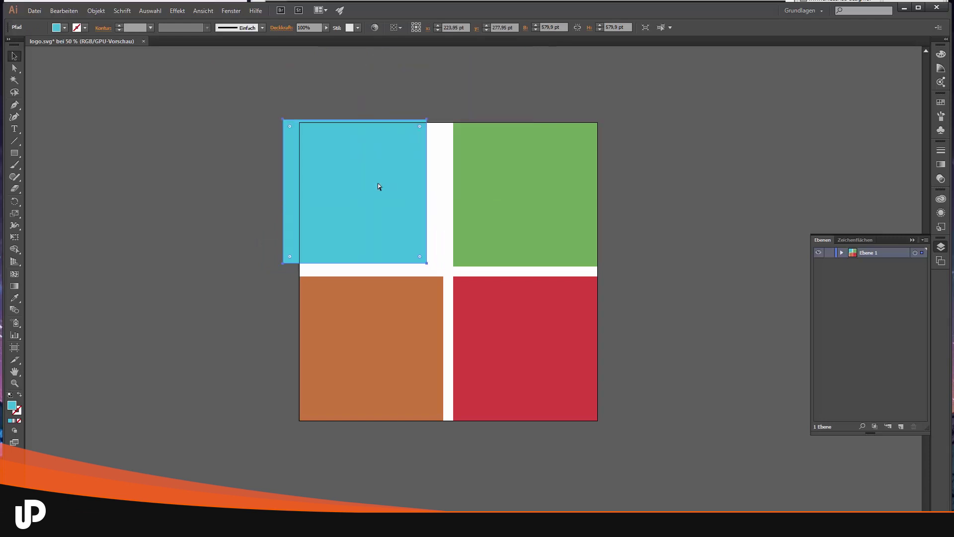
left_click(212, 177)
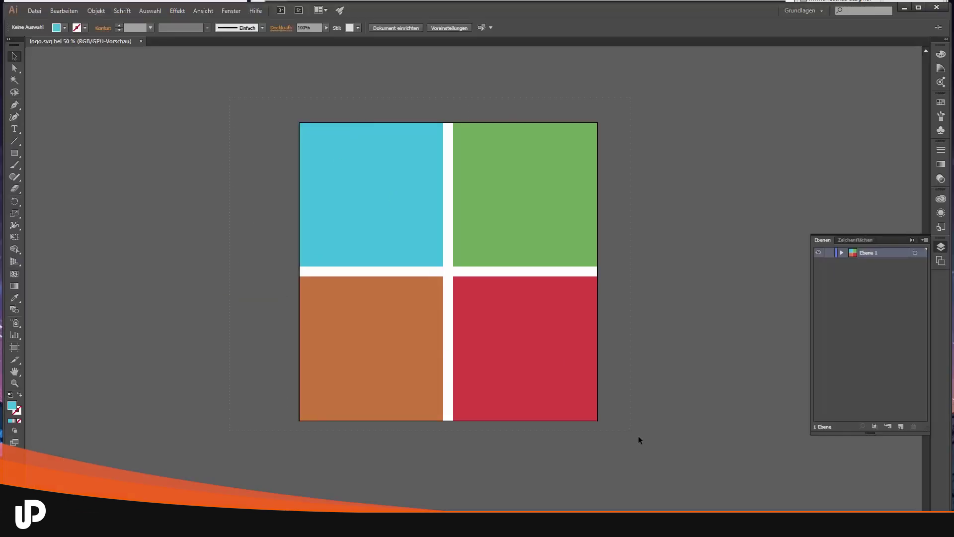
- Copy the whole logo artwork, switch to Photoshop and paste it into the blank document as a Smart Object
key("ctrl+a")
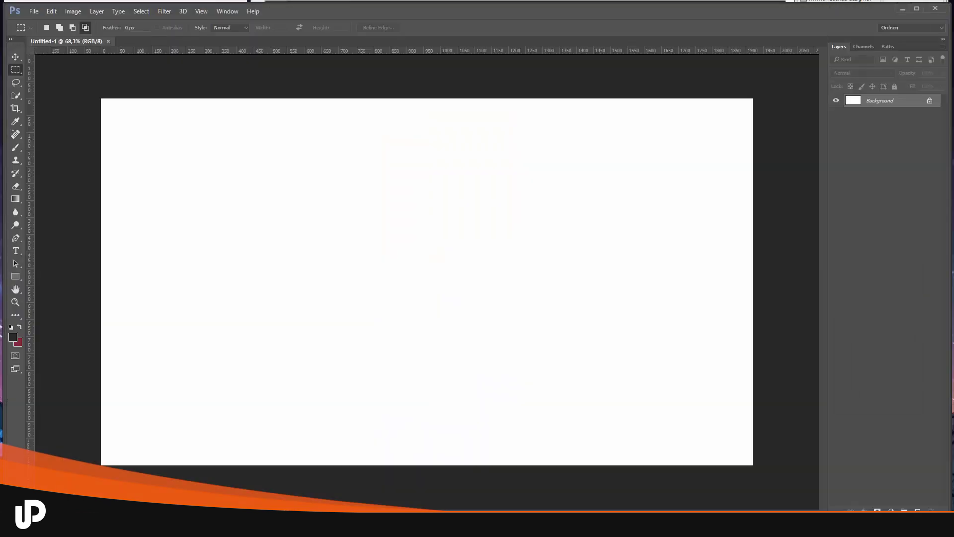
key("ctrl+v")
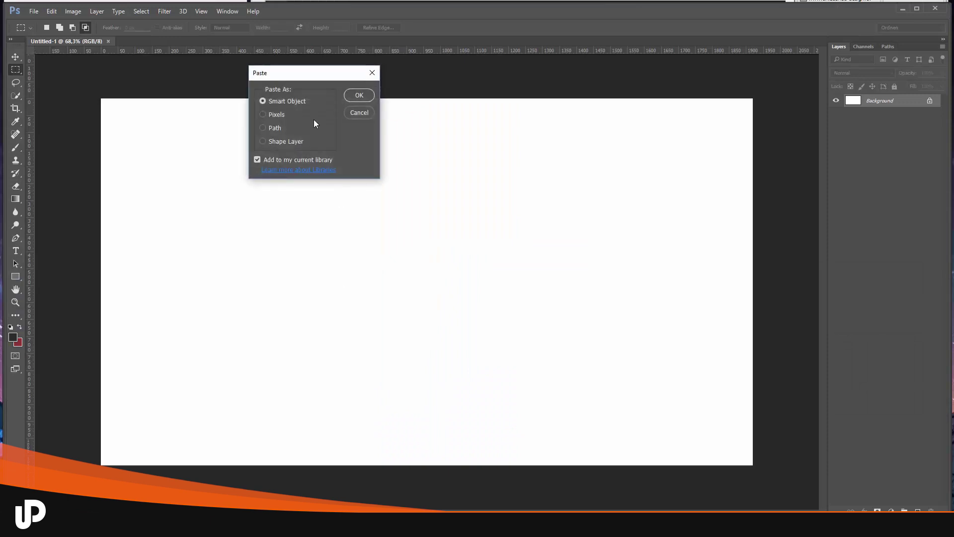
left_click(359, 95)
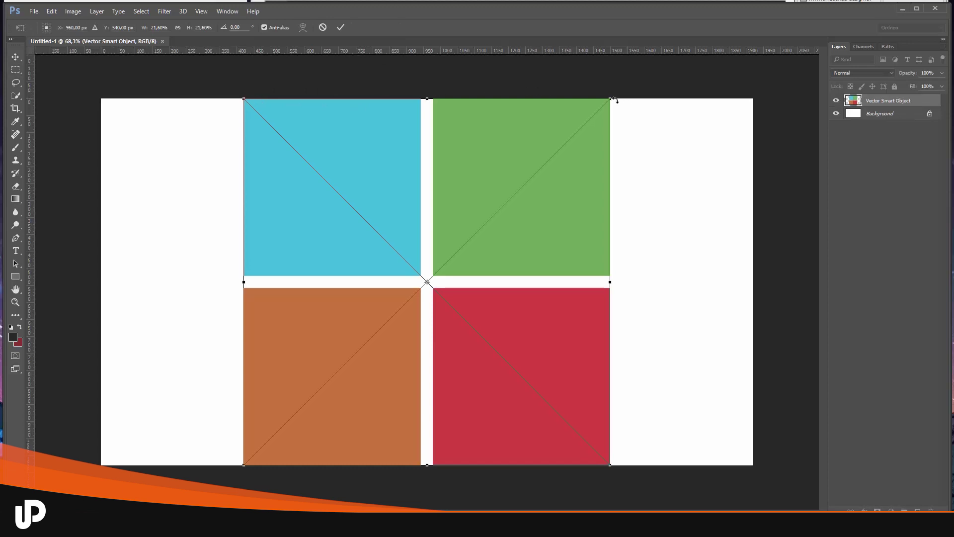
- Scale the pasted logo down to 2.84%, centre it at X 392 px and Y 474 px, and place it
left_click_drag(611, 100, 560, 145)
left_click_drag(522, 217, 330, 194)
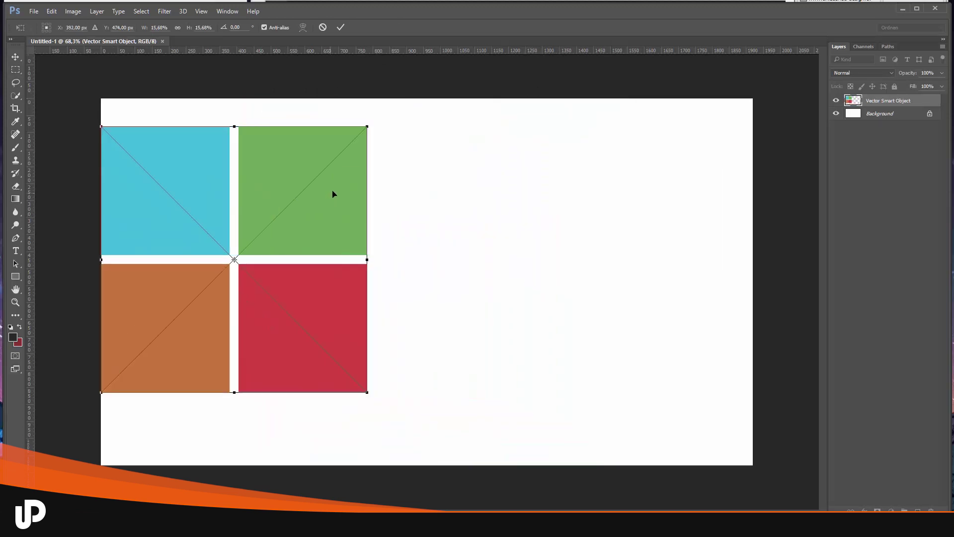
left_click_drag(368, 129, 258, 235)
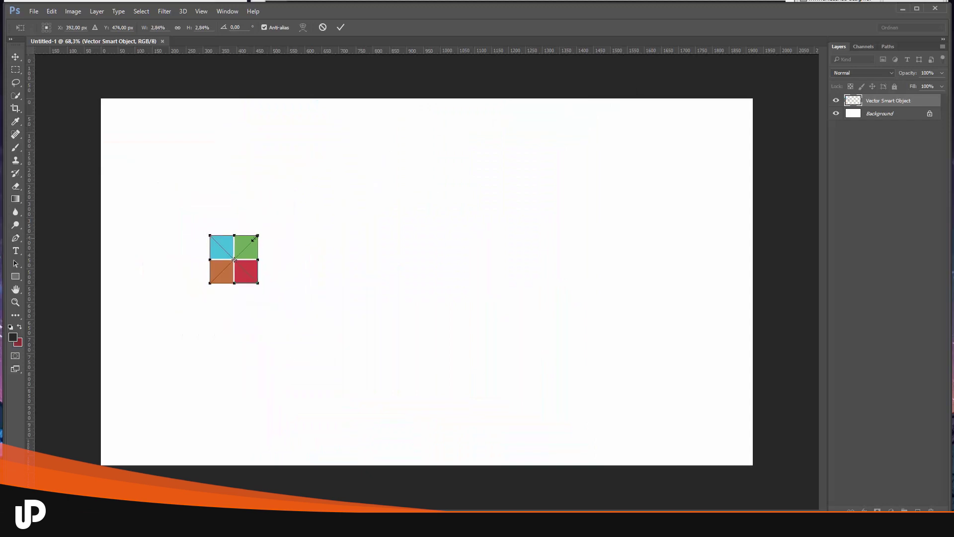
double_click(253, 251)
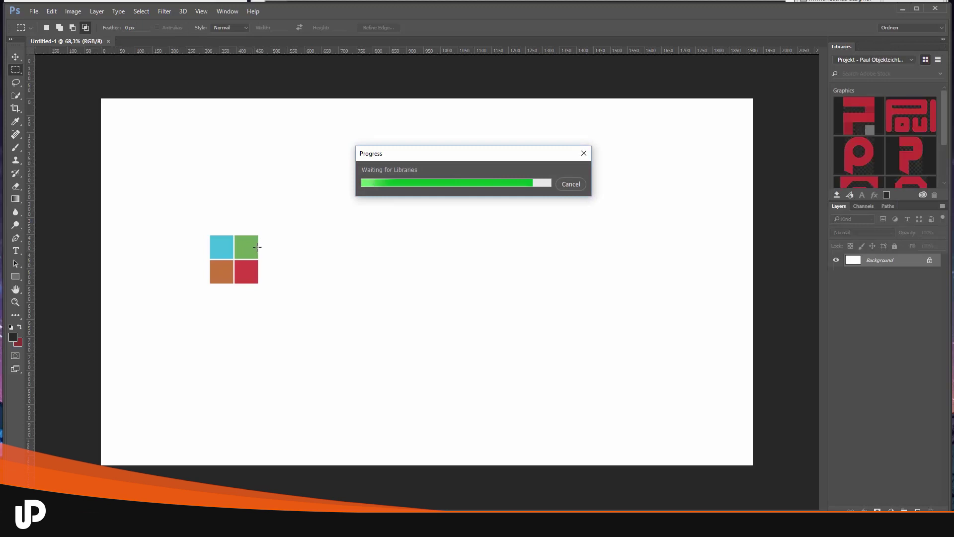
- Inspect the edges of the small logo up close, and enlarge the Smart Object to 24.38%
scroll(257, 246, "up", 5)
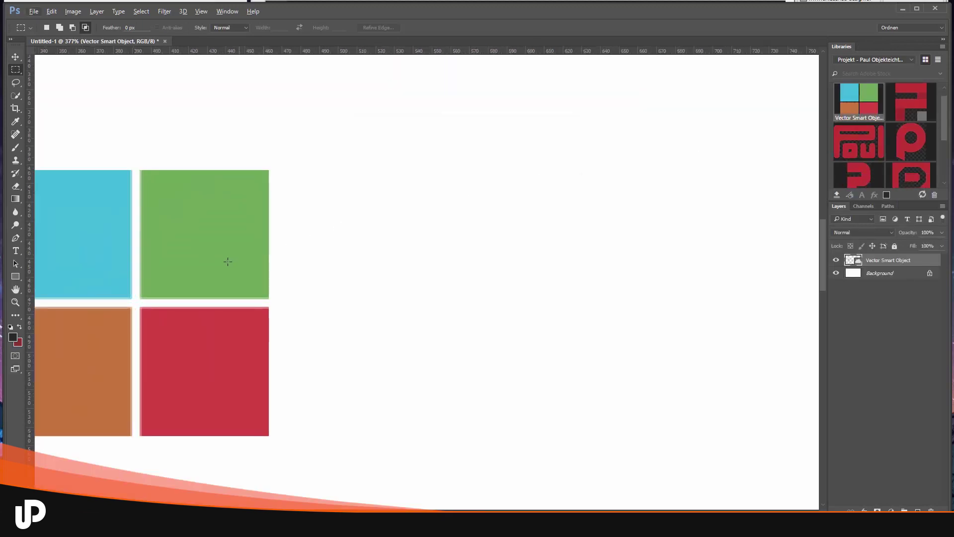
scroll(312, 264, "down", 4)
scroll(319, 260, "up", 3)
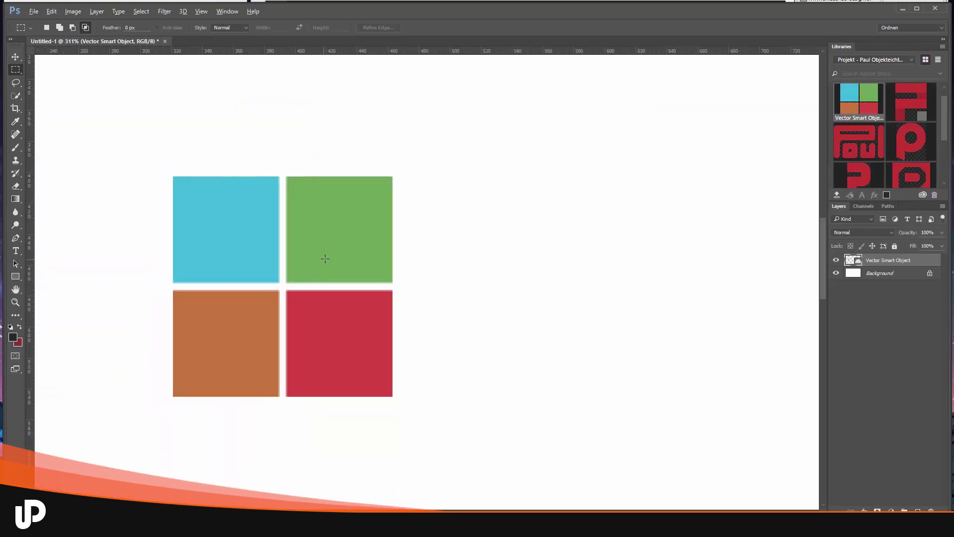
scroll(324, 258, "down", 5)
key("ctrl+t")
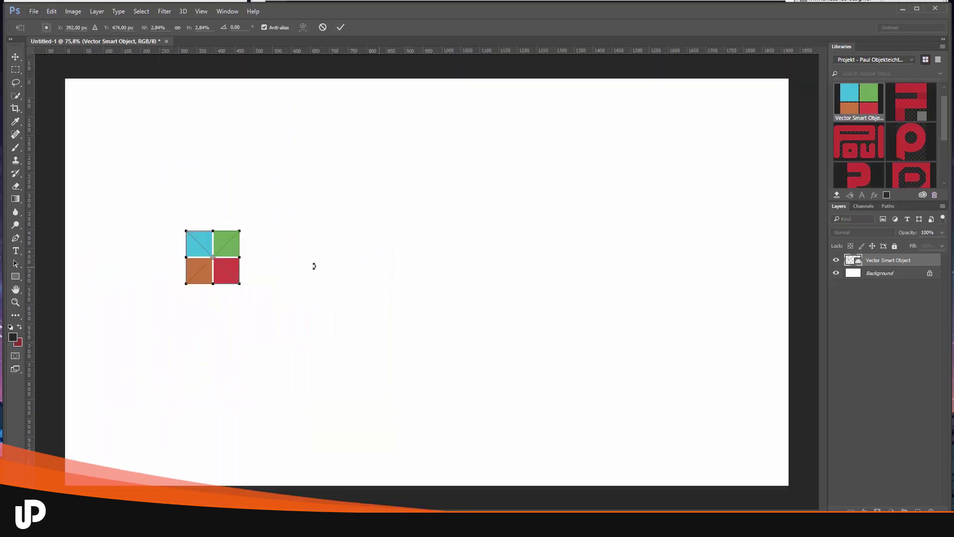
left_click_drag(240, 230, 540, 126)
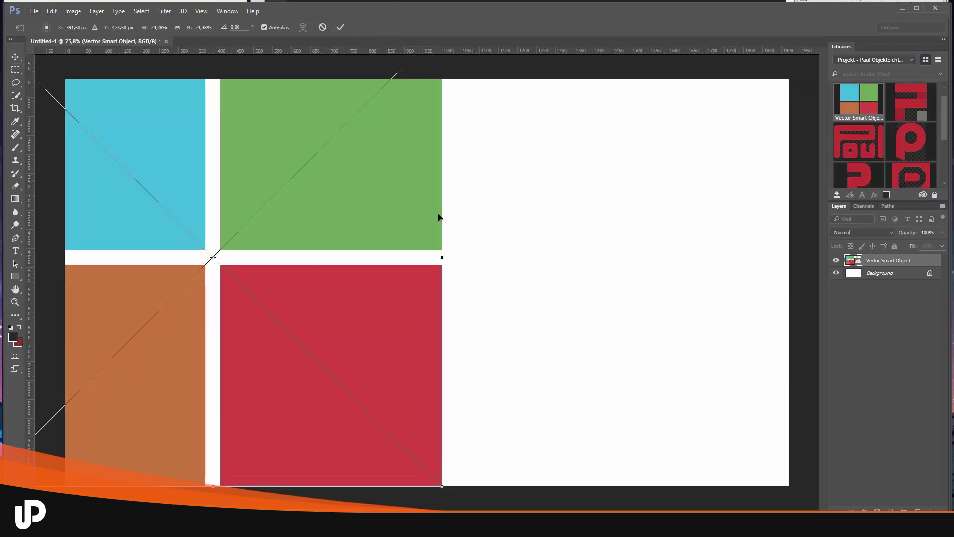
key("Return")
- Check the enlarged logo's edges and scale the Smart Object down to 8.82%
scroll(445, 252, "up", 4)
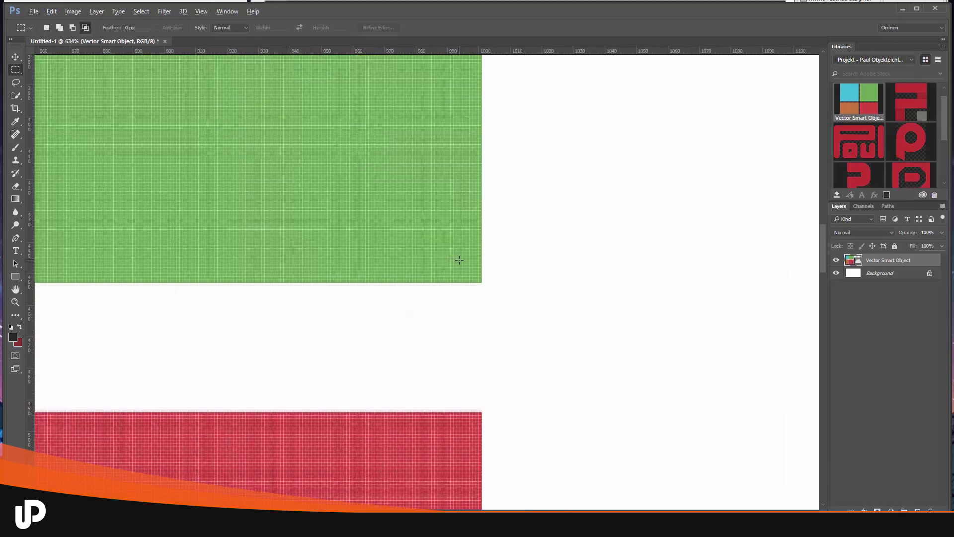
scroll(459, 260, "down", 4)
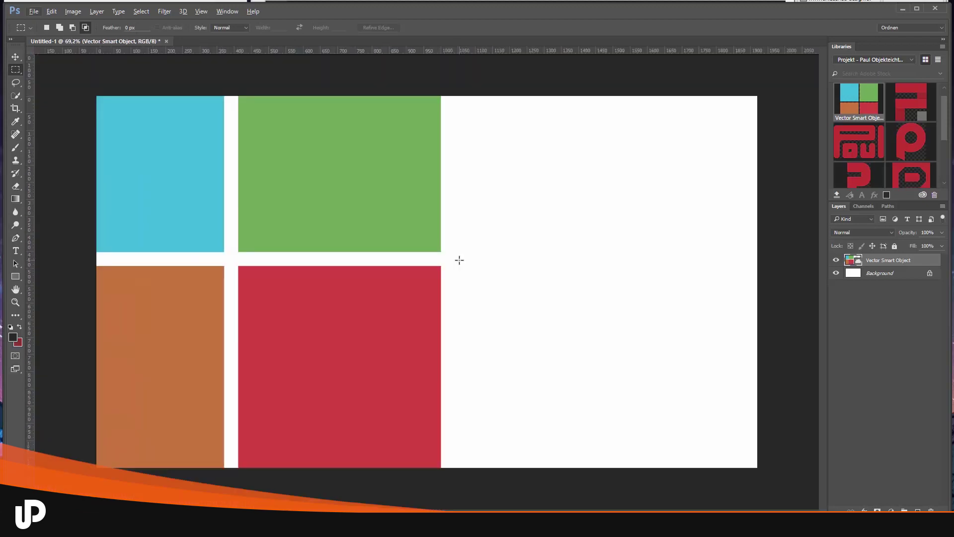
key("ctrl+t")
scroll(424, 223, "down", 1)
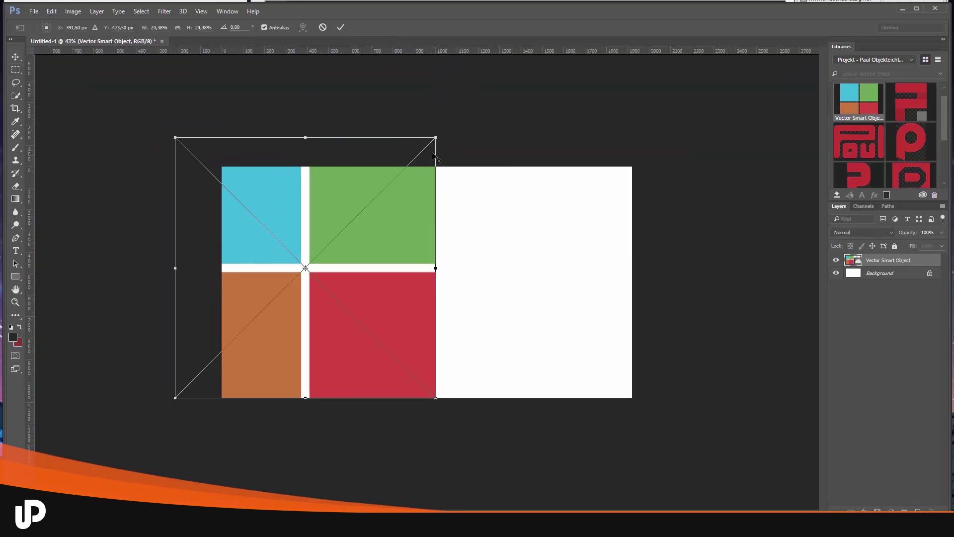
left_click_drag(435, 138, 353, 220)
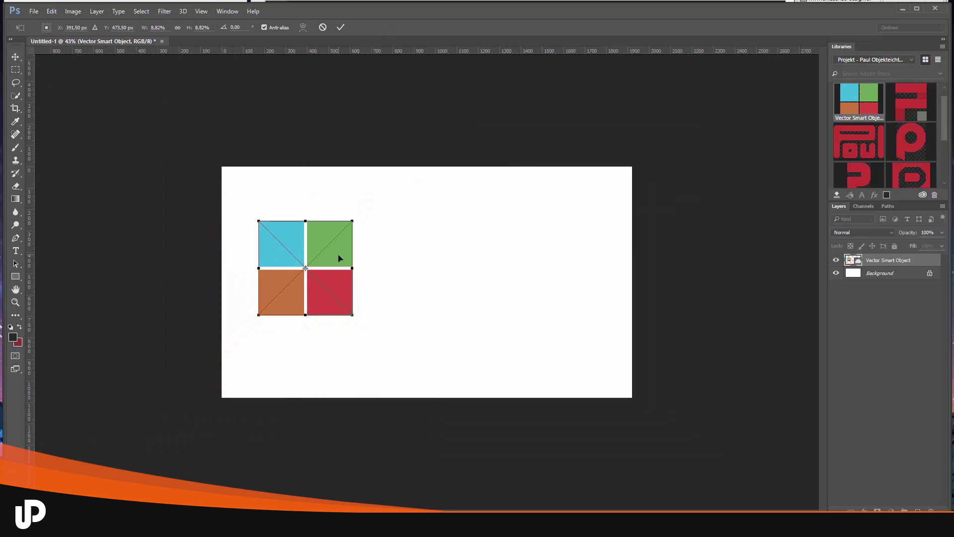
key("Return")
- Move the logo Smart Object to about the centre of the canvas
key("m")
key("v")
left_click_drag(322, 255, 453, 268)
scroll(451, 268, "up", 3)
scroll(452, 267, "down", 1)
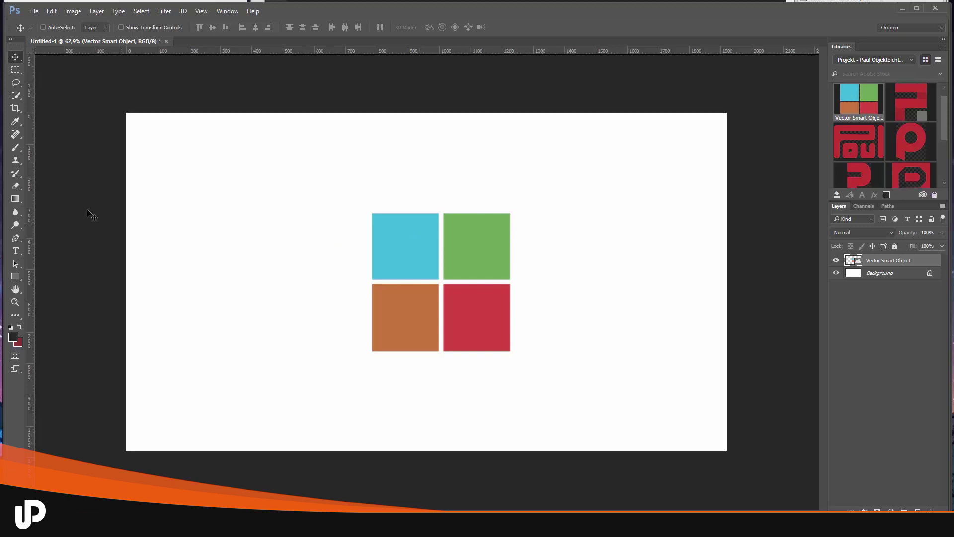
- Add a new layer, paint a thick dark zigzag brush stroke beside the logo and inspect its edge
left_click(918, 510)
left_click(15, 147)
mouse_move(281, 149)
left_mouse_down()
mouse_move(312, 217)
mouse_move(289, 357)
left_mouse_up()
scroll(328, 216, "up", 5)
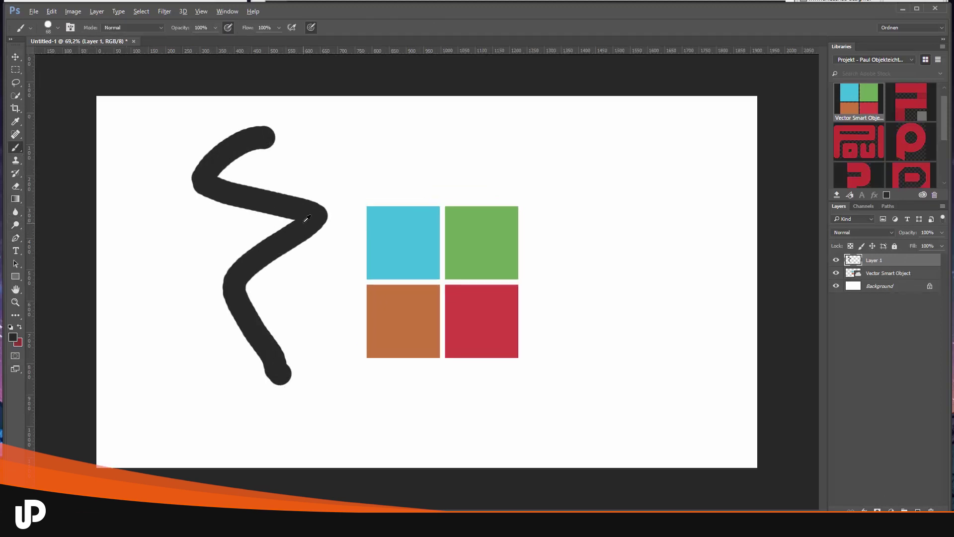
scroll(332, 215, "up", 4)
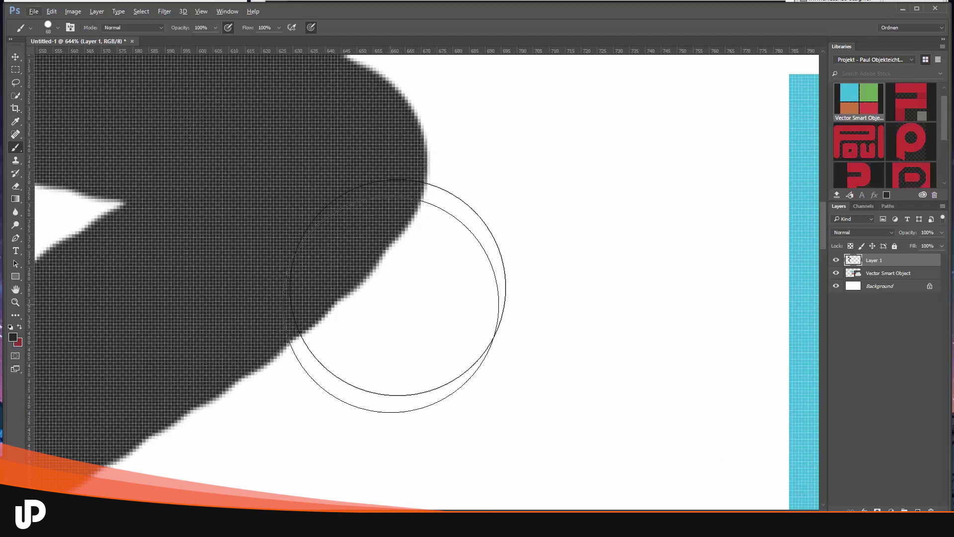
- Scale the painted zigzag stroke down to a small fraction of its size with Free Transform
left_click(16, 56)
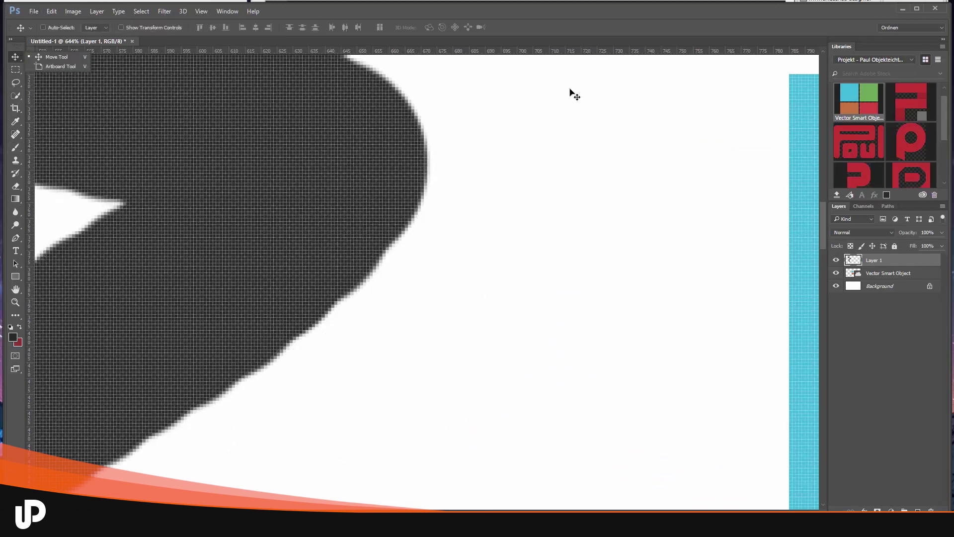
scroll(755, 141, "right", 3)
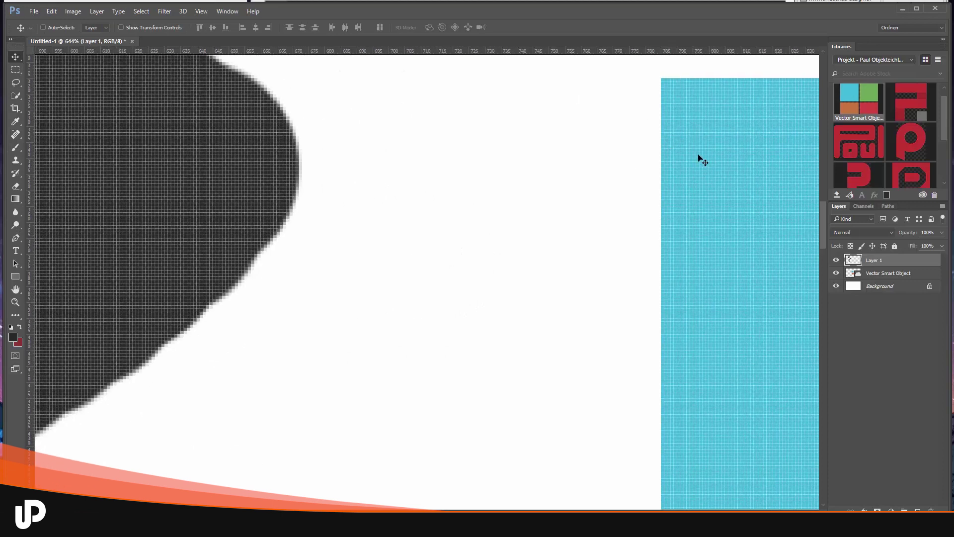
key("ctrl+t")
scroll(373, 230, "down", 3)
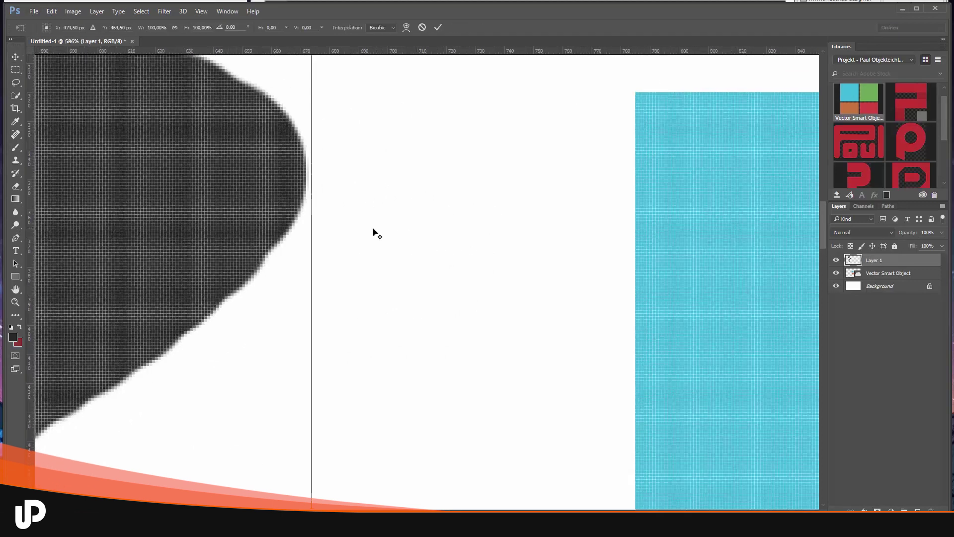
scroll(339, 228, "down", 2)
left_click_drag(341, 90, 230, 243)
key("Return")
- Inspect the shrunken stroke's pixels and enlarge it to almost the full canvas height
scroll(248, 268, "up", 5)
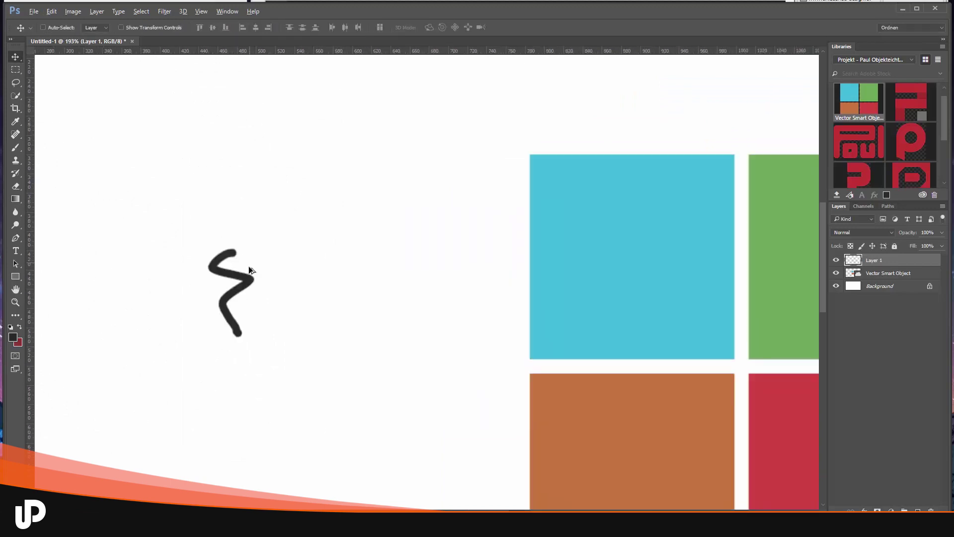
scroll(252, 280, "up", 2)
scroll(298, 300, "down", 4)
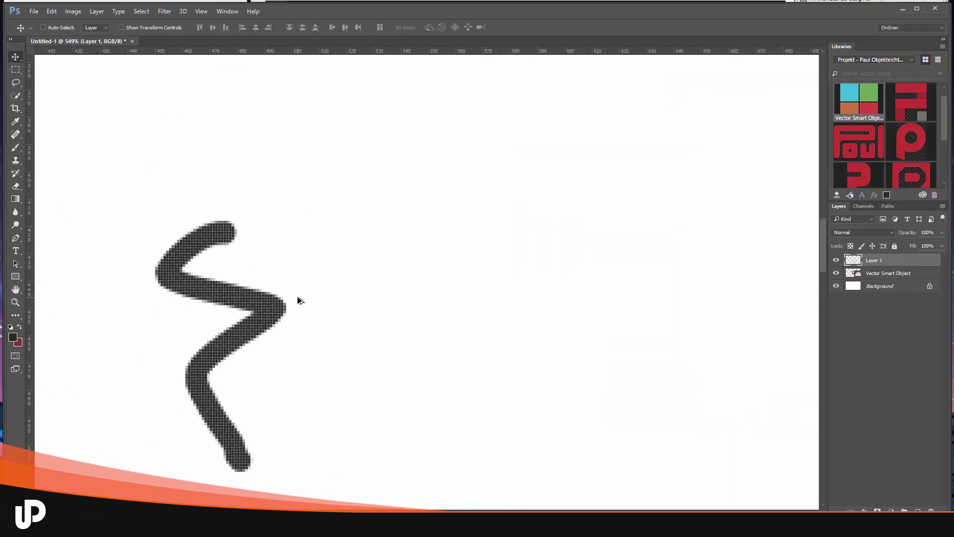
scroll(298, 300, "down", 3)
key("ctrl+t")
mouse_move(300, 281)
left_mouse_down()
mouse_move(436, 165)
mouse_move(504, 136)
left_mouse_up()
key("Return")
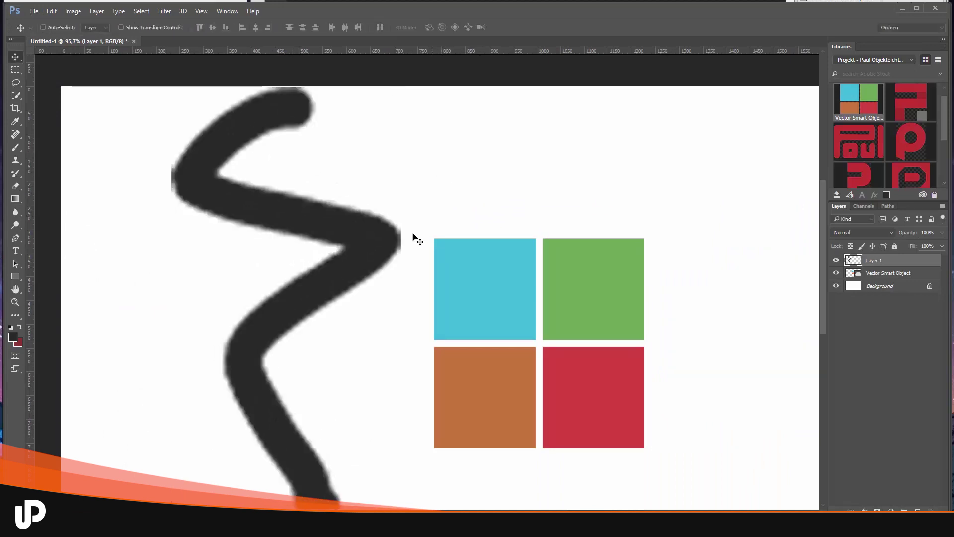
- Examine the blurred edges of the enlarged stroke and delete its layer
scroll(373, 223, "up", 2)
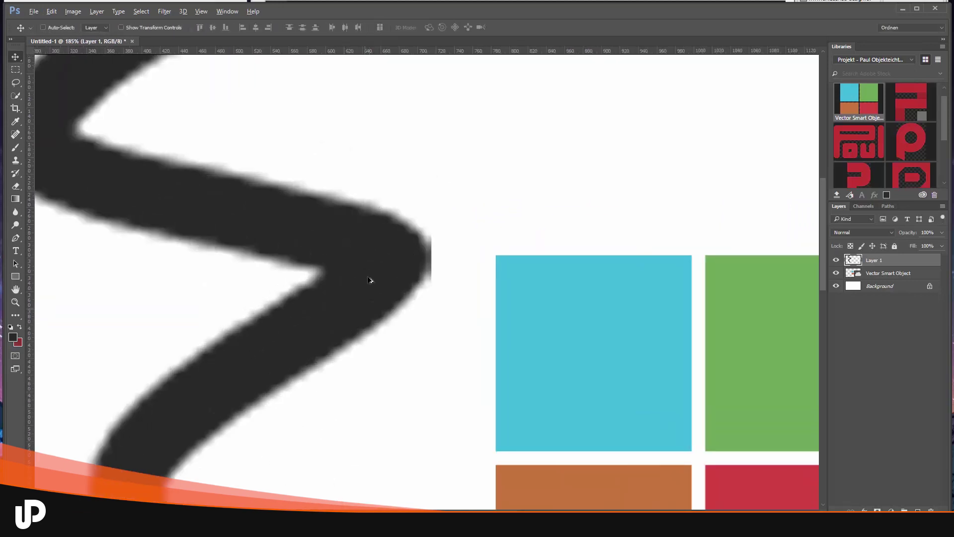
scroll(370, 277, "down", 3)
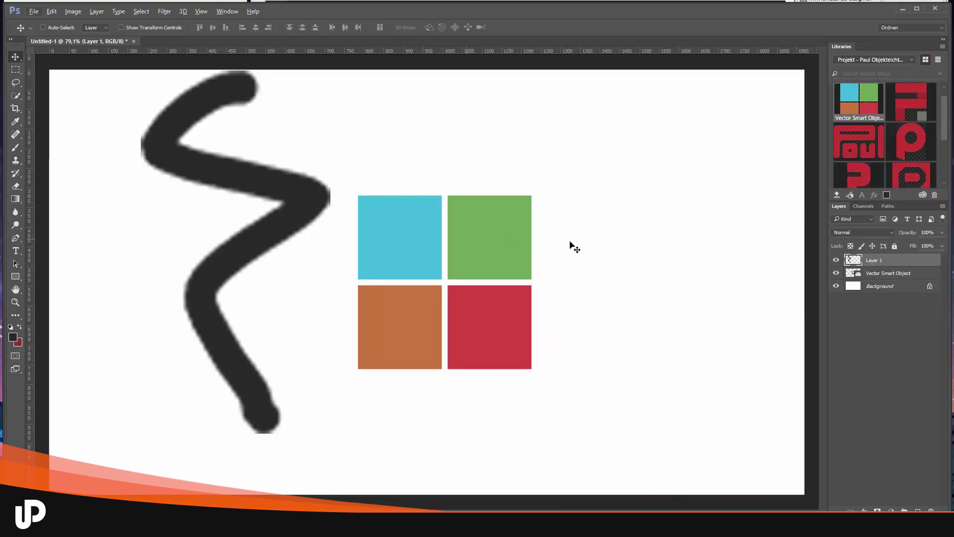
key("Delete")
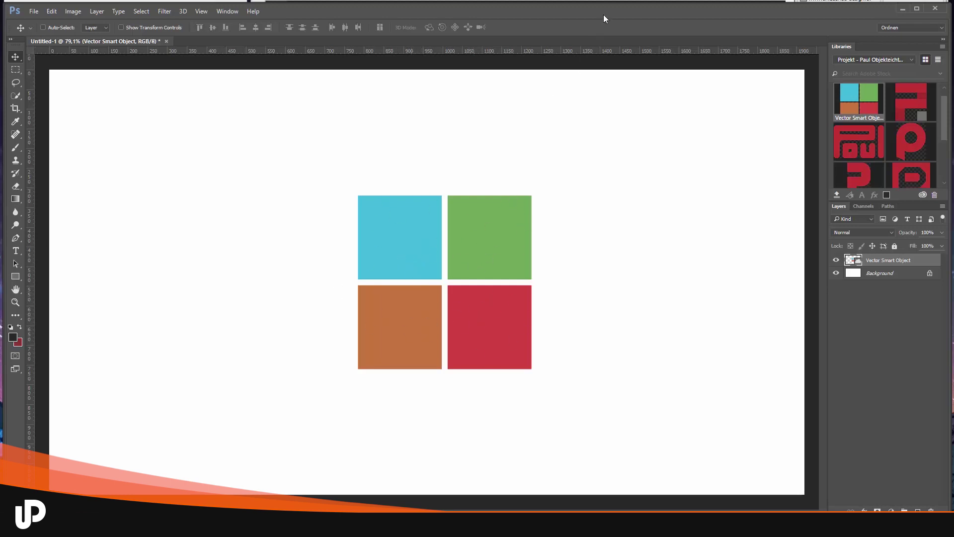
- Quit Photoshop without saving Untitled-1, return to the logo in Illustrator and deselect the artwork
left_click(935, 8)
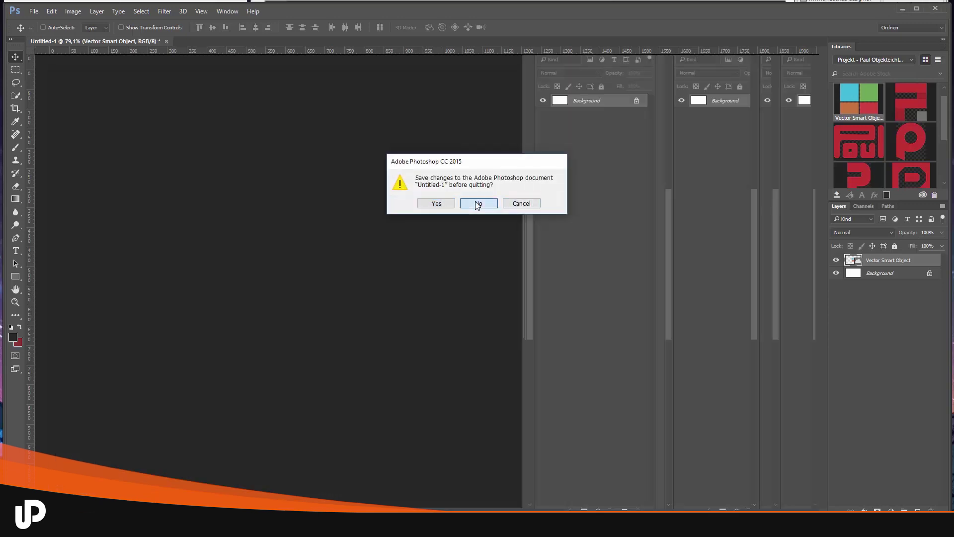
left_click(477, 204)
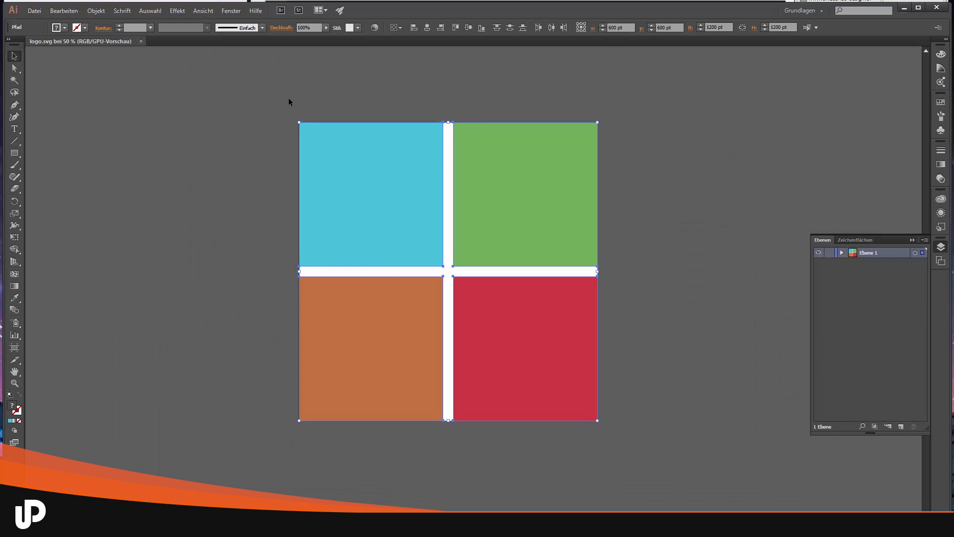
left_click(270, 104)
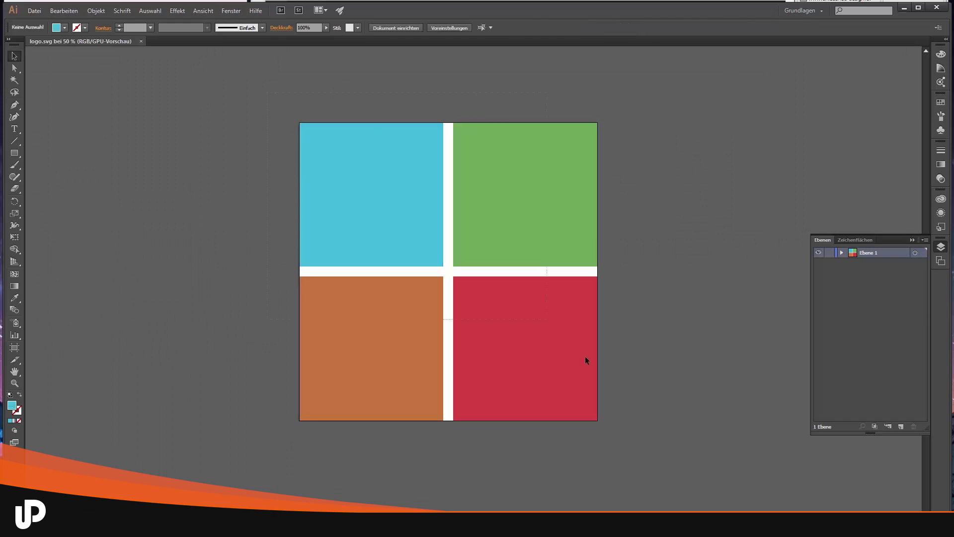
- Save the artwork as an SVG file named logo in the img folder, replacing the existing file
key("ctrl+a")
left_click(641, 427)
left_click(33, 10)
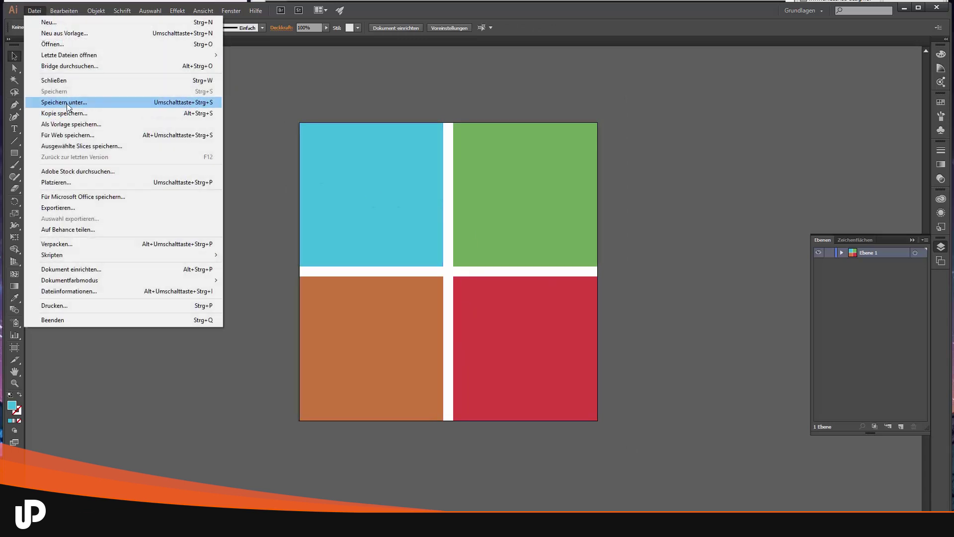
left_click(66, 103)
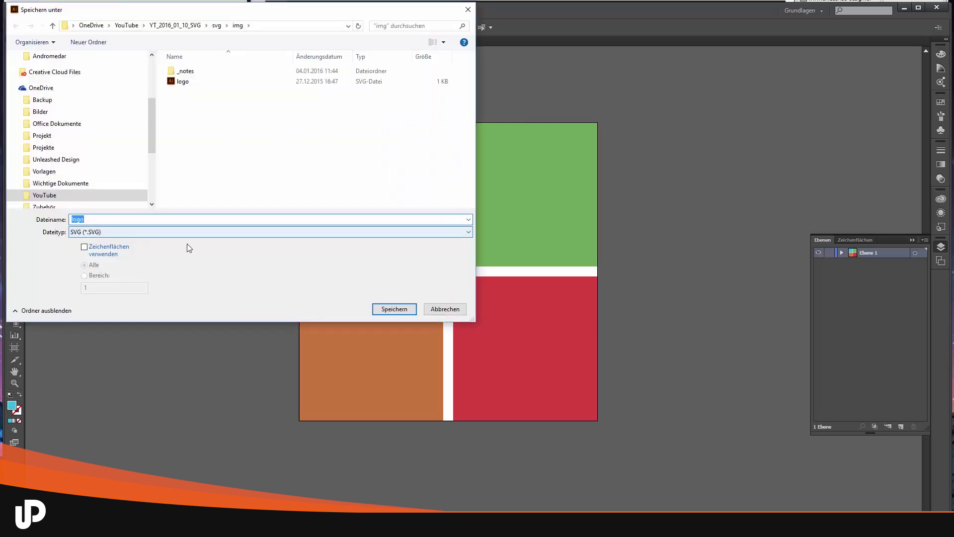
left_click(398, 313)
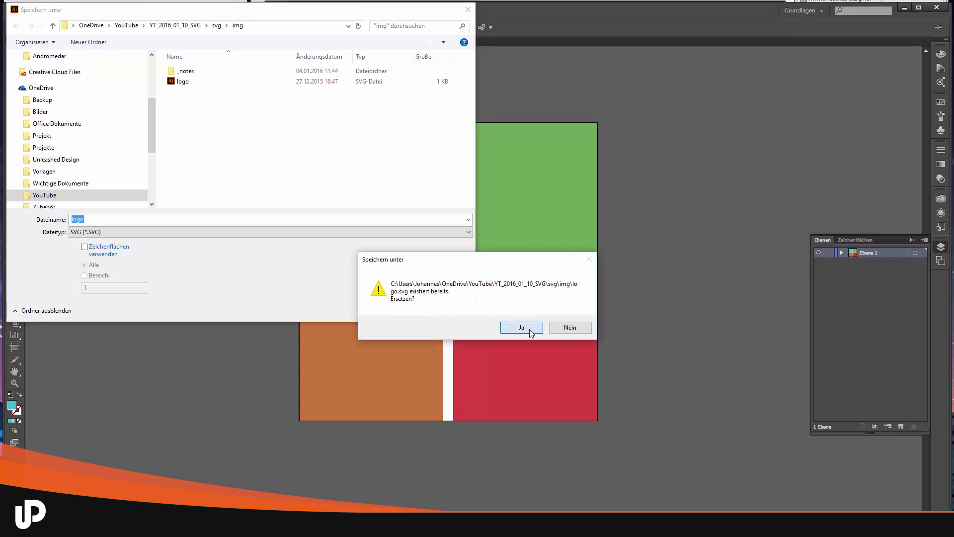
left_click(531, 331)
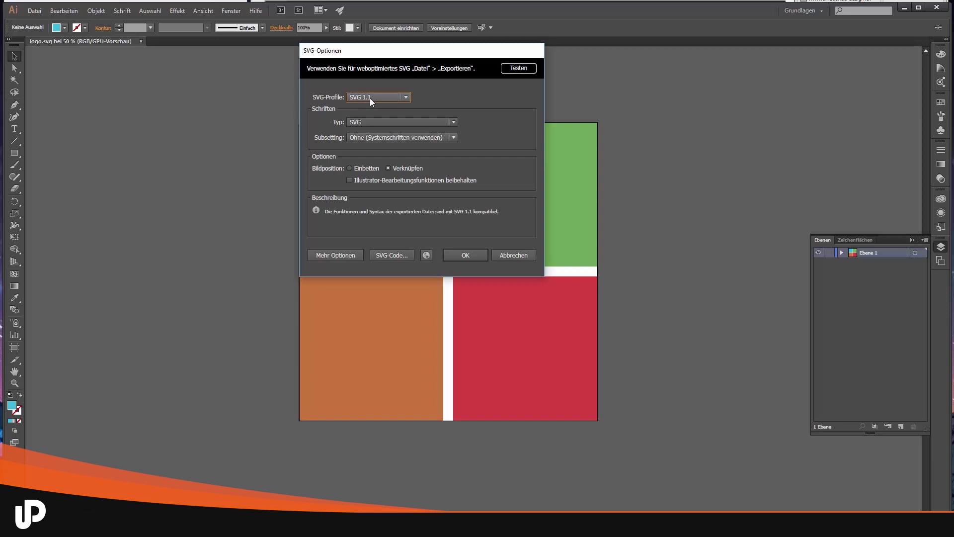
- Finish the SVG save with profile SVG 1.1 and linked images, and quit Illustrator with the clipboard cleared
left_click(370, 98)
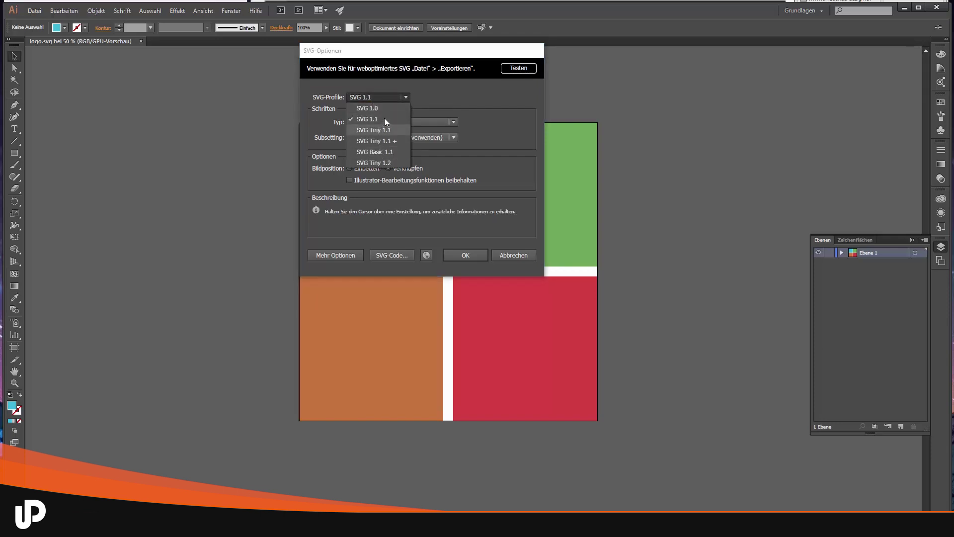
left_click(433, 94)
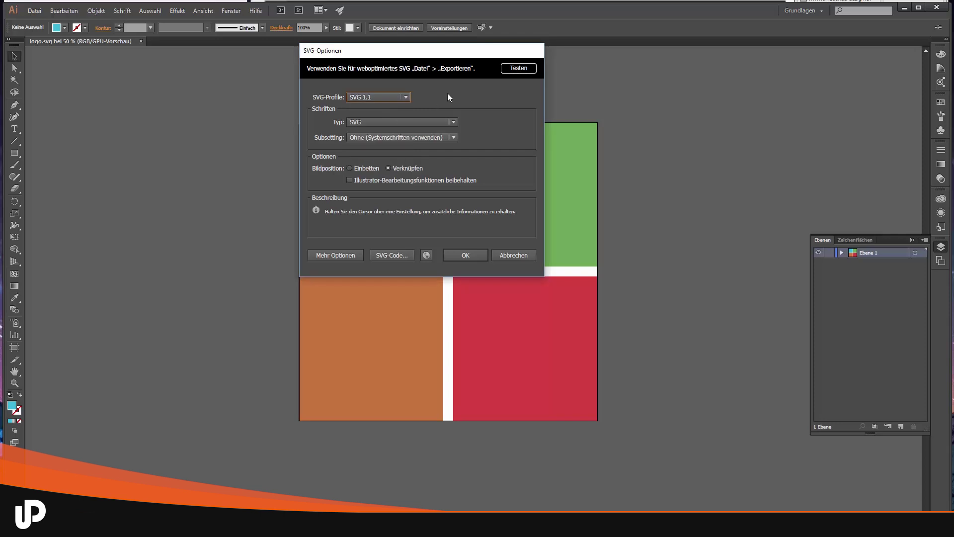
mouse_move(382, 99)
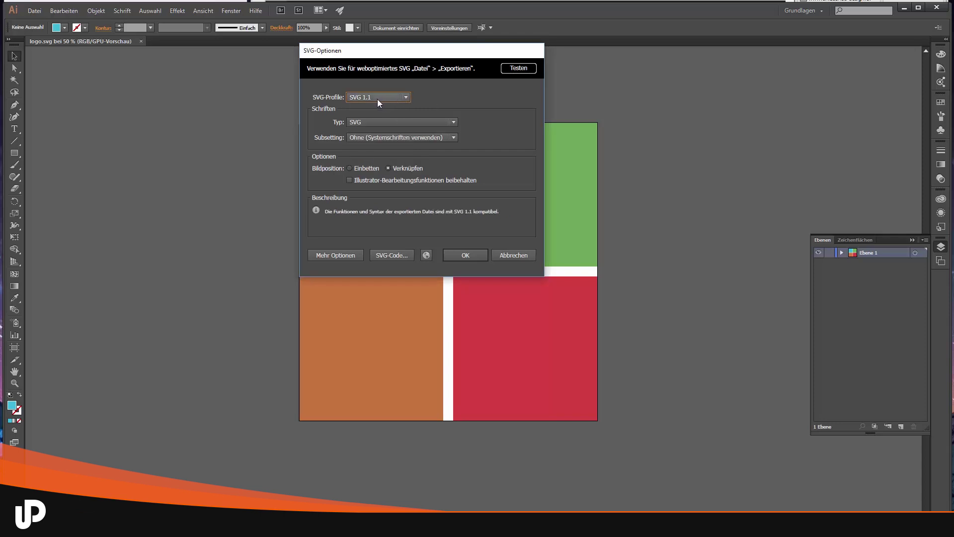
mouse_move(356, 97)
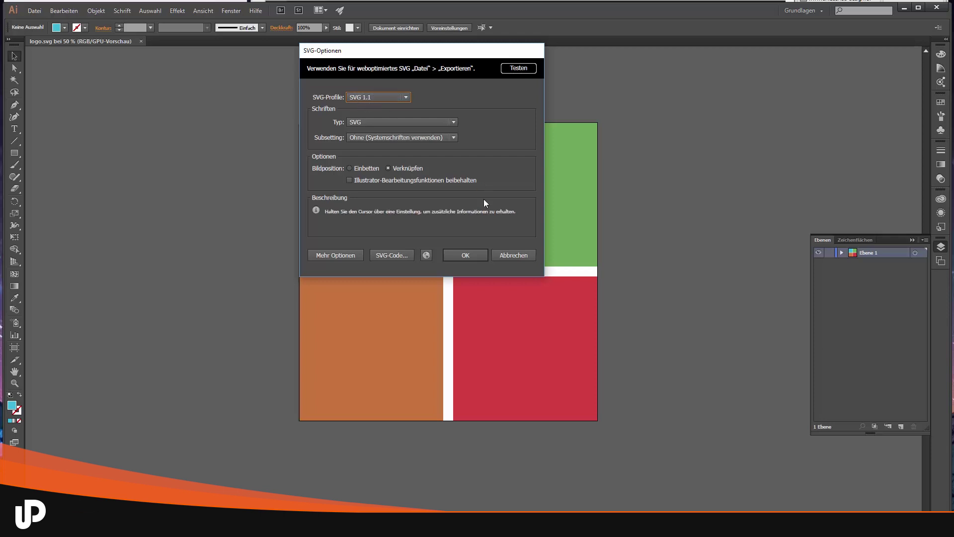
left_click(480, 254)
left_click(936, 7)
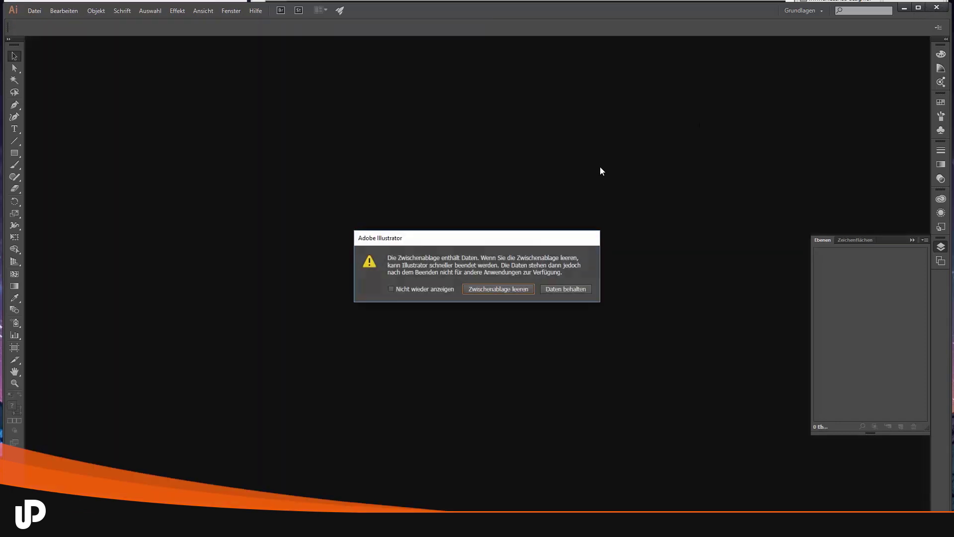
left_click(508, 290)
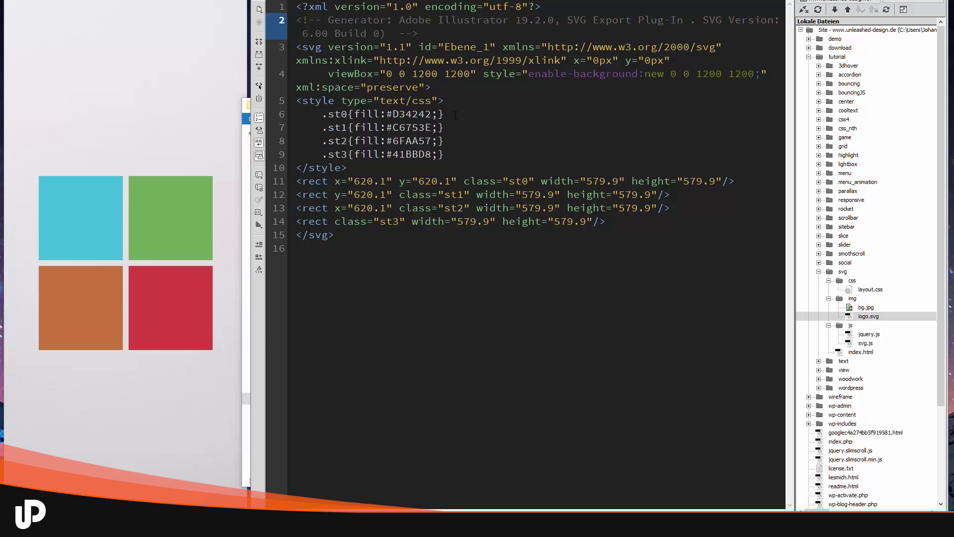
- Switch to the code editor, look through the svg project's css and img folders, and close the img Explorer window
left_click(844, 273)
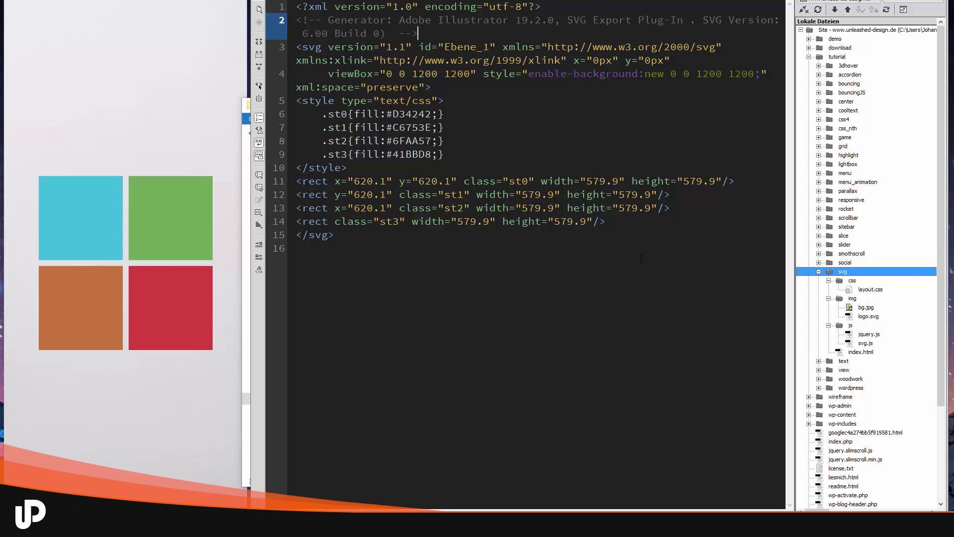
left_click(852, 281)
left_click(870, 292)
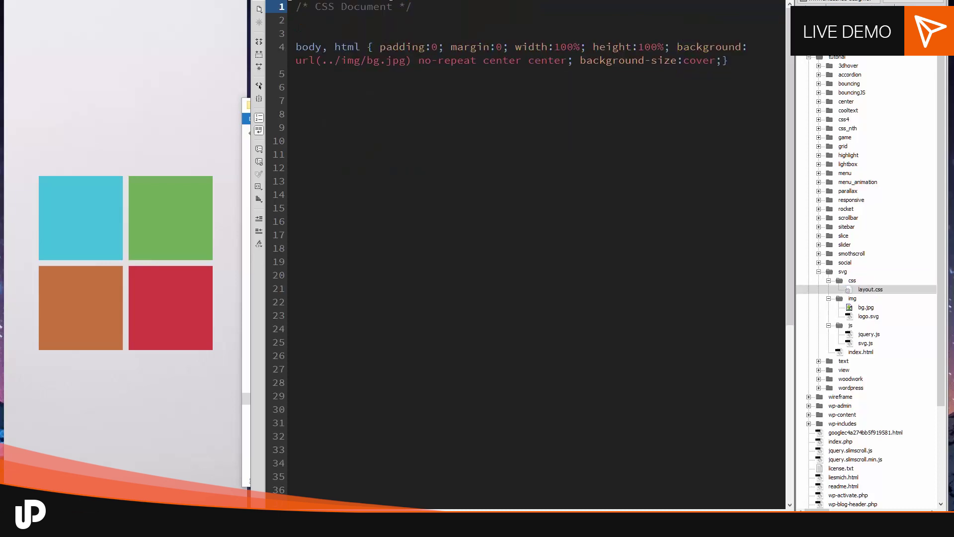
left_click(863, 307)
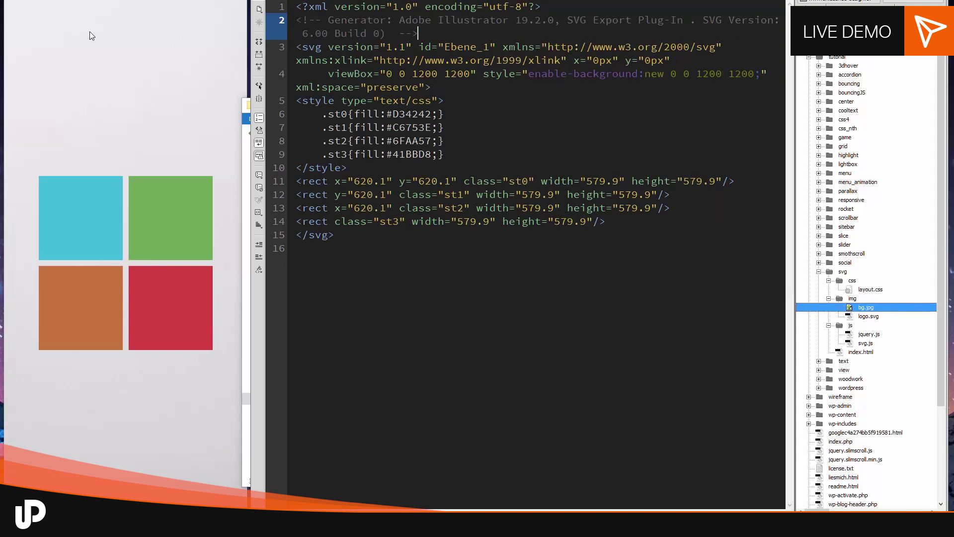
left_click(247, 106)
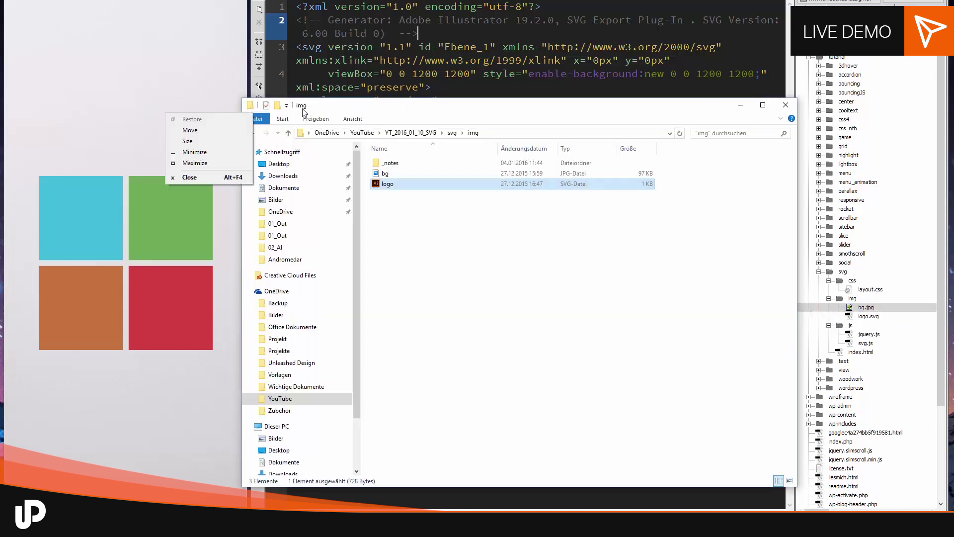
left_click(783, 105)
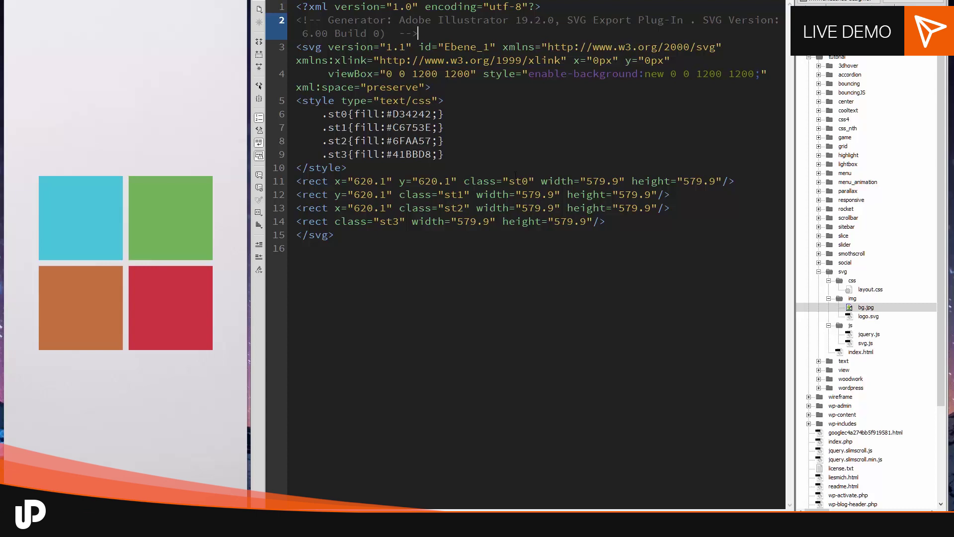
- Look at svg.js and index.html, examining the layout.css link and the jquery.js and svg.js script tags
key("ctrl+Tab")
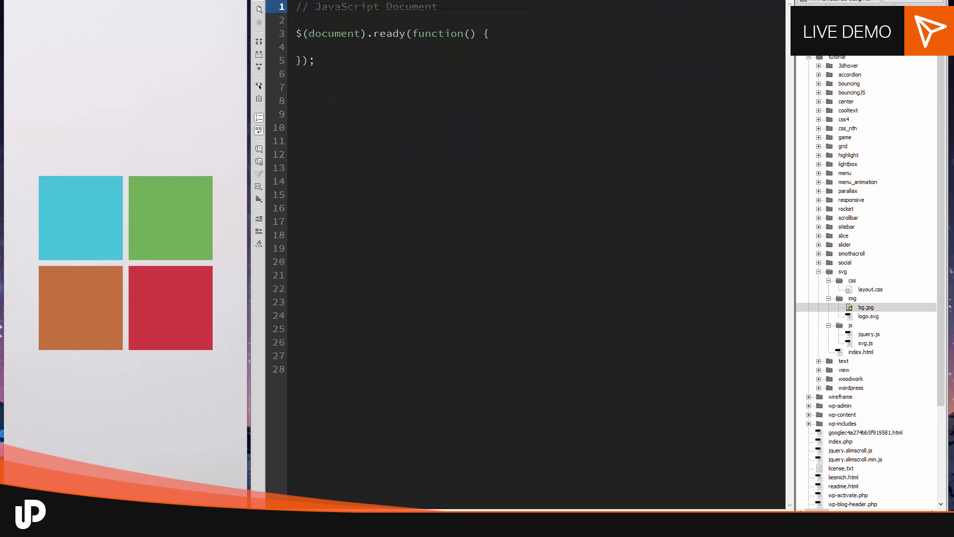
key("ctrl+Tab")
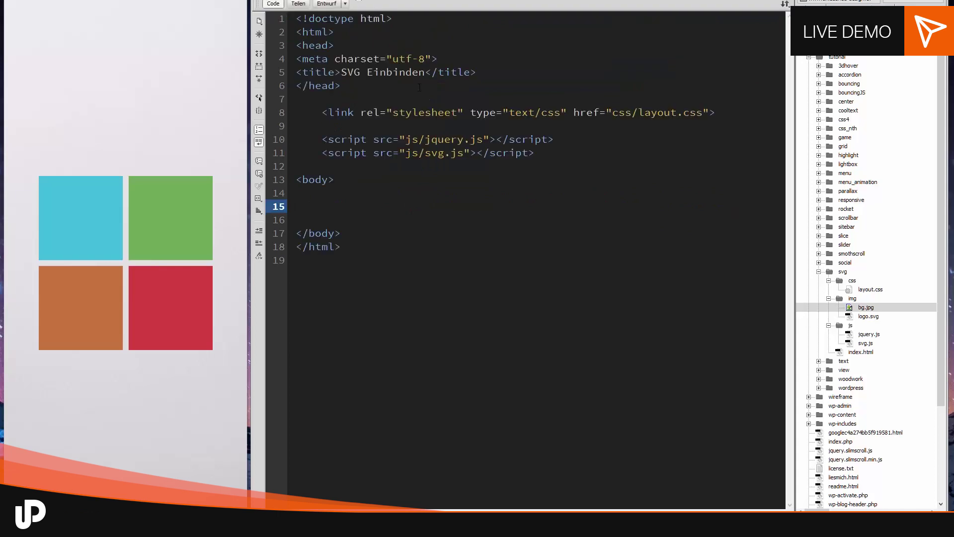
left_click_drag(302, 106, 717, 113)
left_click(529, 113)
left_click_drag(552, 139, 522, 153)
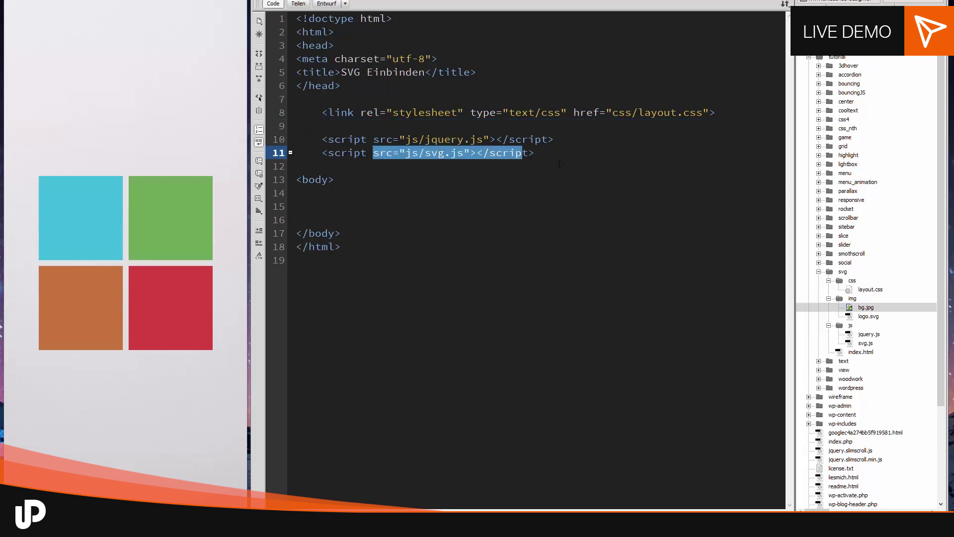